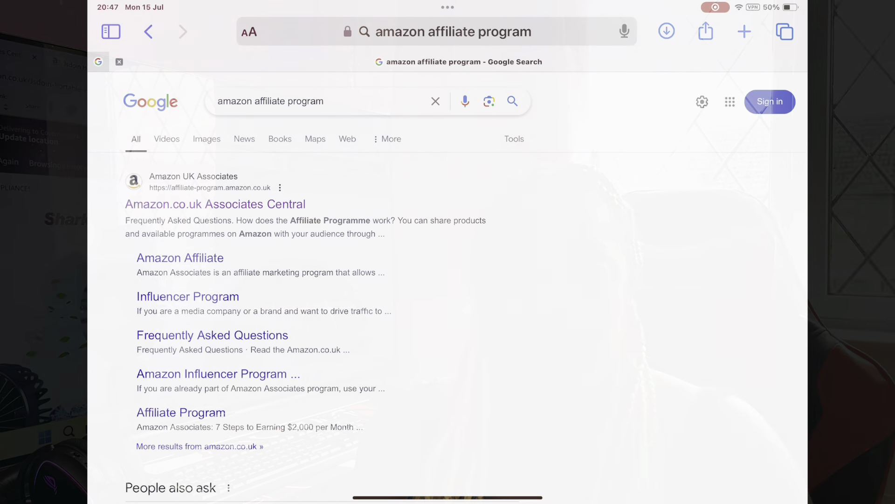
Open Amazon.co.uk Associates Central from the search results and view the countries where the programme is offered.
click(214, 204)
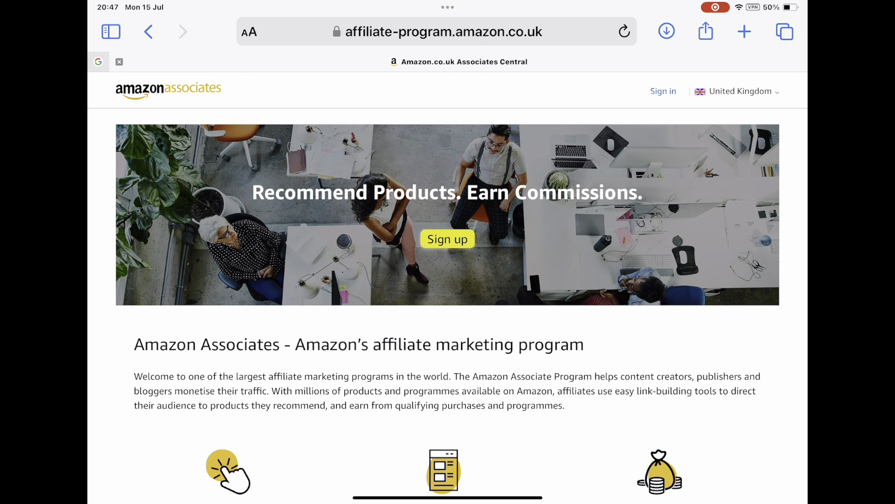
click(737, 91)
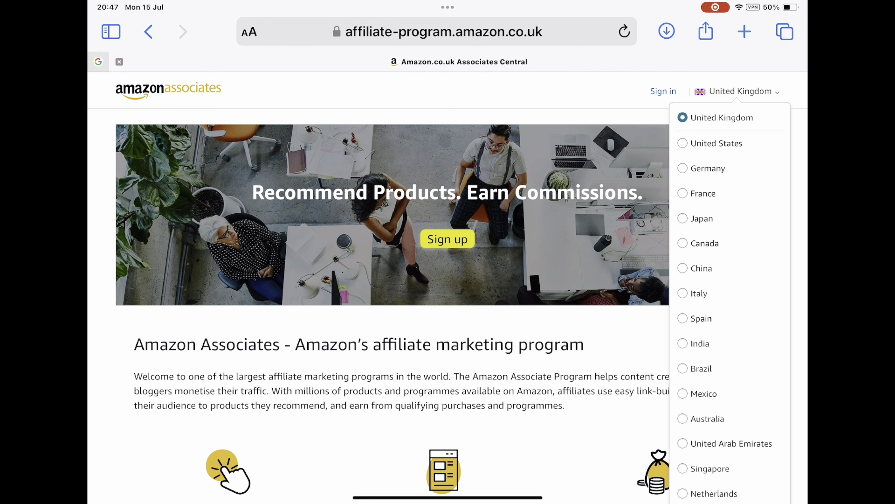
scroll(448, 280, down, 5)
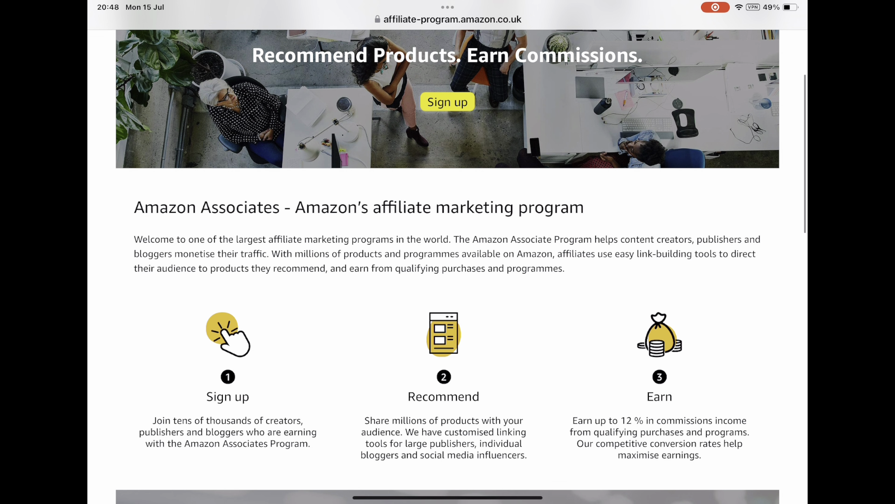
Read through the Associates programme overview and frequently asked questions, and start signing up for the programme.
scroll(448, 252, down, 2)
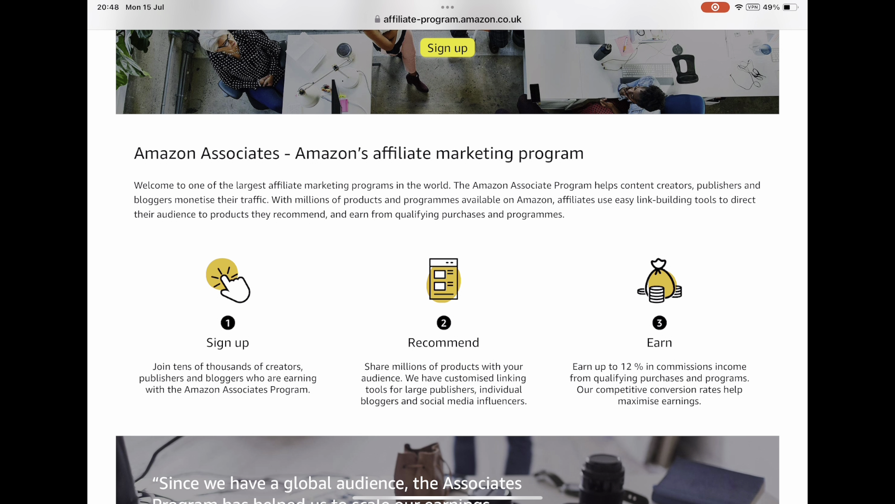
scroll(448, 252, down, 3)
scroll(448, 252, down, 3)
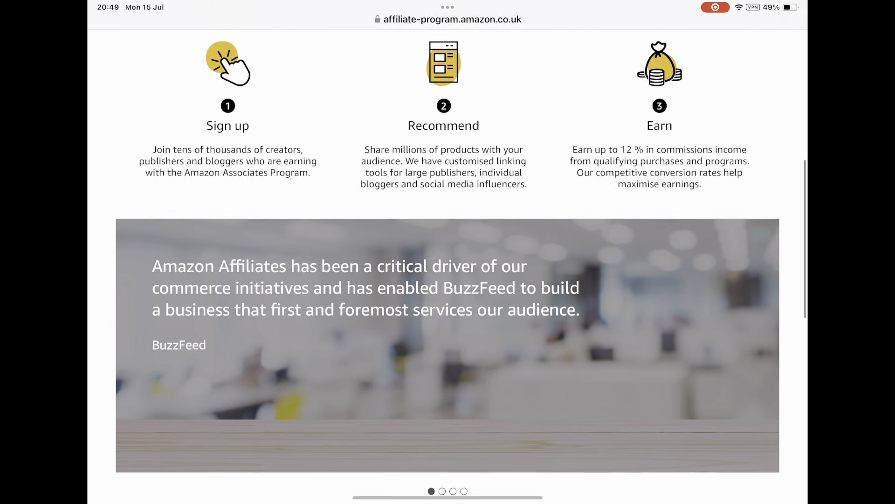
scroll(448, 252, down, 4)
scroll(448, 252, down, 6)
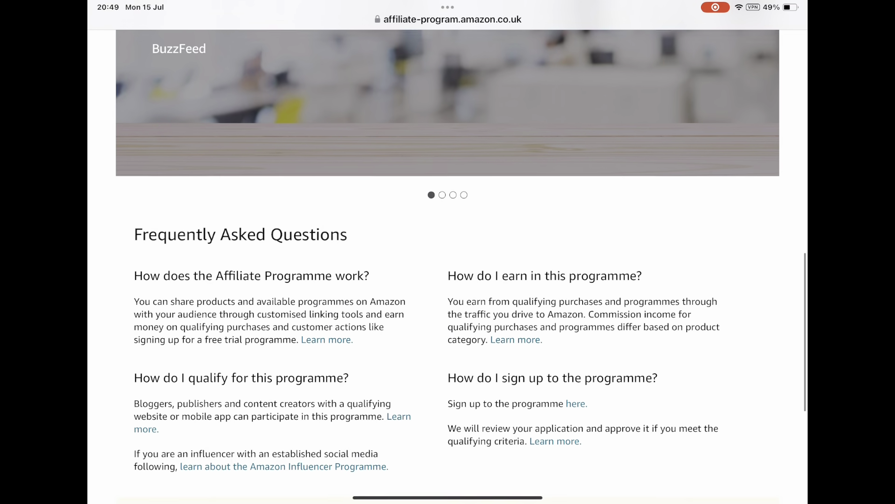
scroll(448, 251, down, 1)
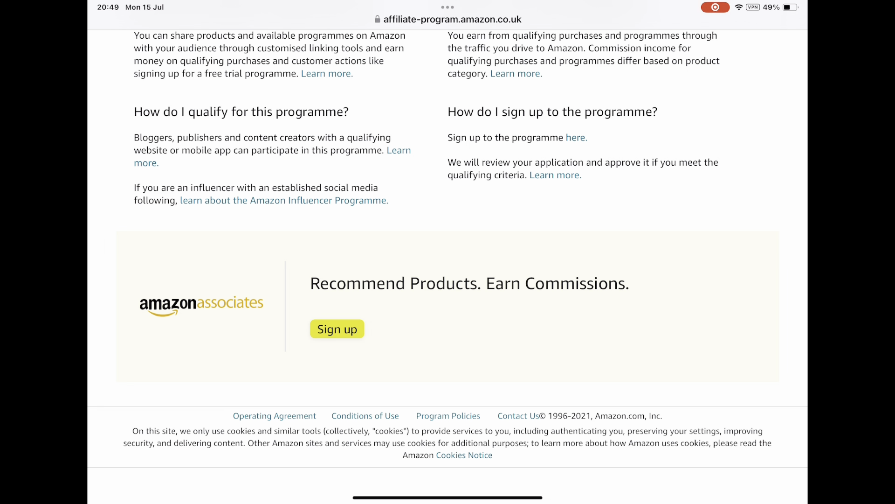
click(337, 329)
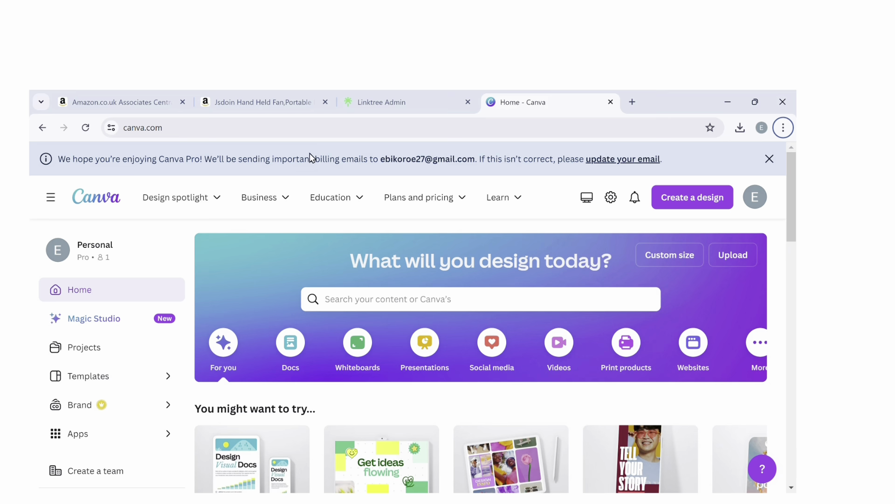
Switch to the Jsdoin hand held fan's Amazon page, close its image viewer and generate a short text affiliate link.
click(254, 105)
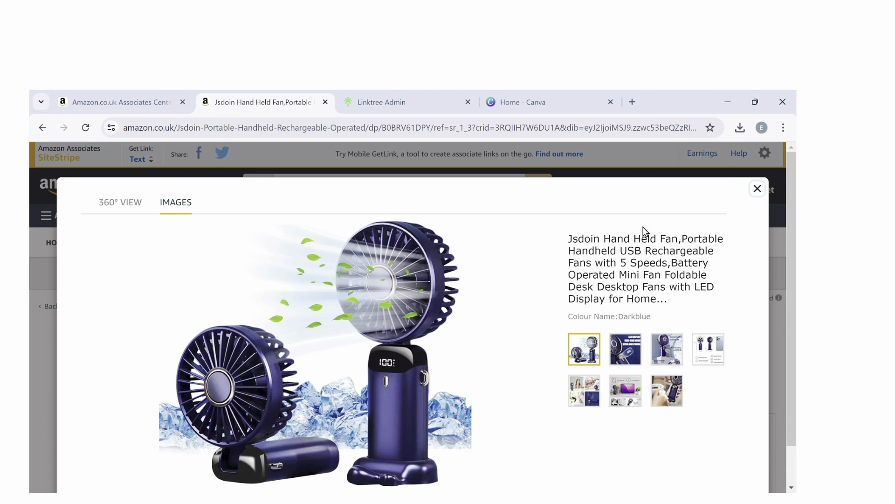
click(758, 188)
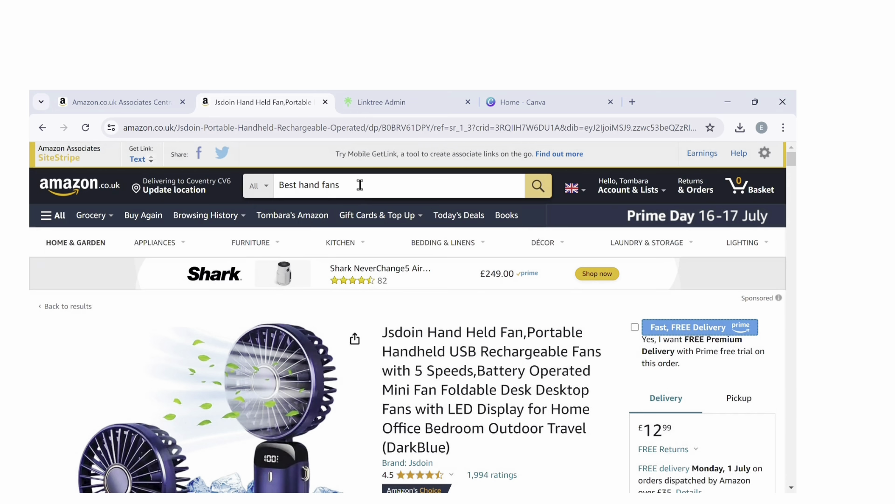
mouse_move(235, 385)
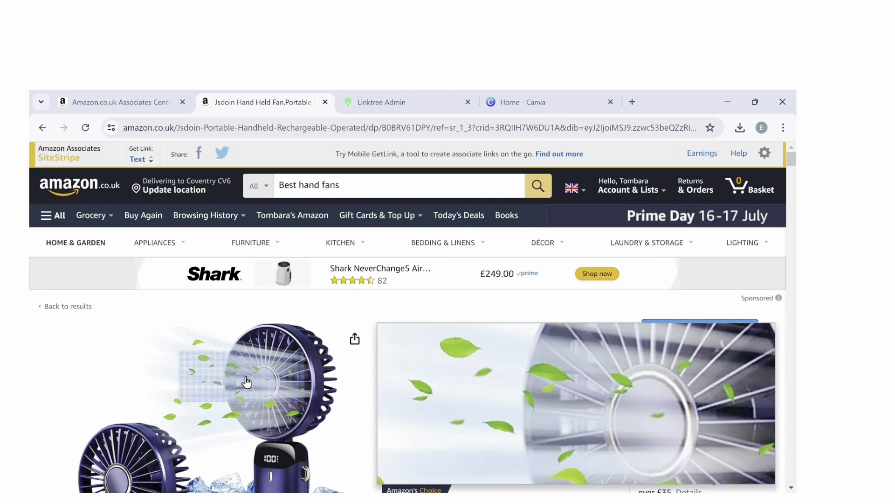
click(139, 159)
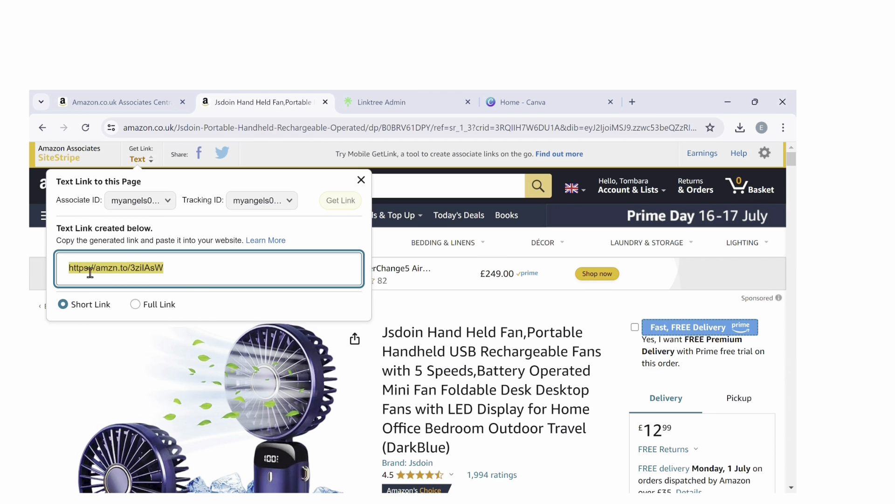
key(ctrl+Tab)
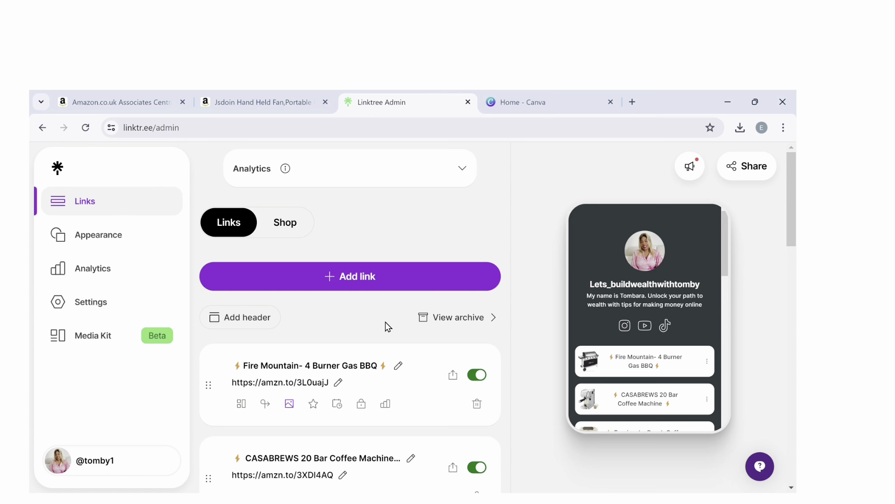
click(364, 279)
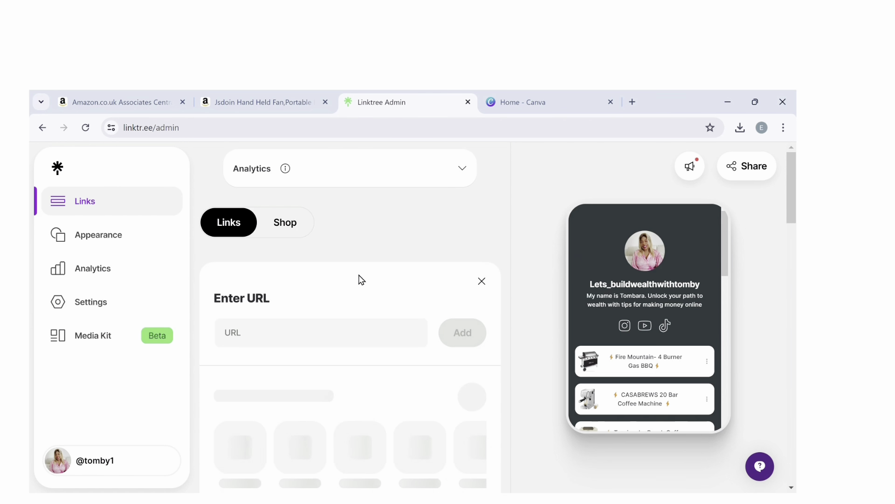
click(239, 339)
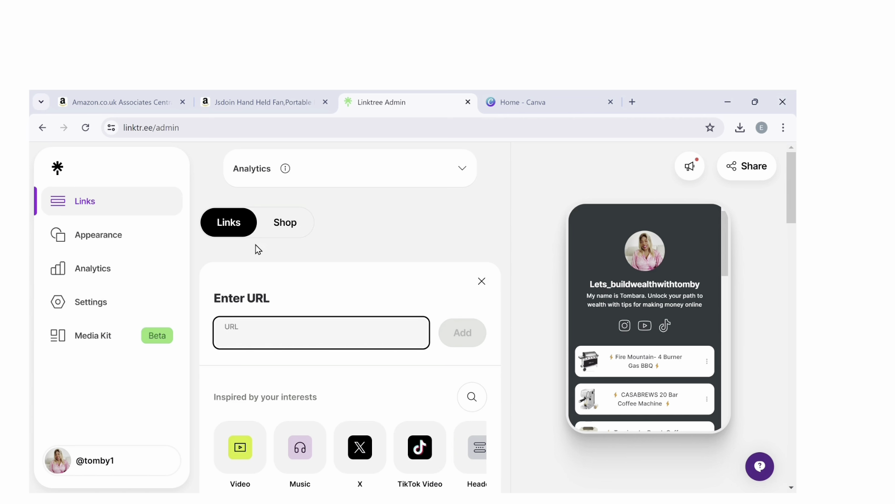
text(https://amzn.to/3zilAsW)
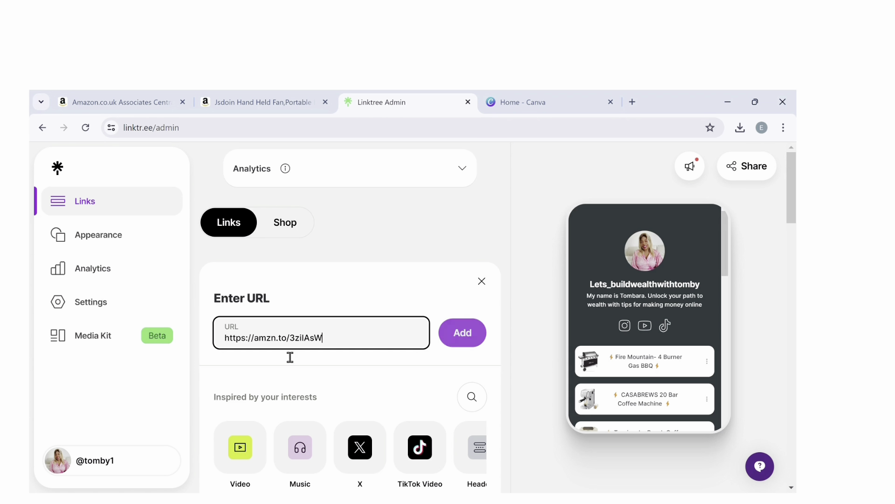
click(472, 334)
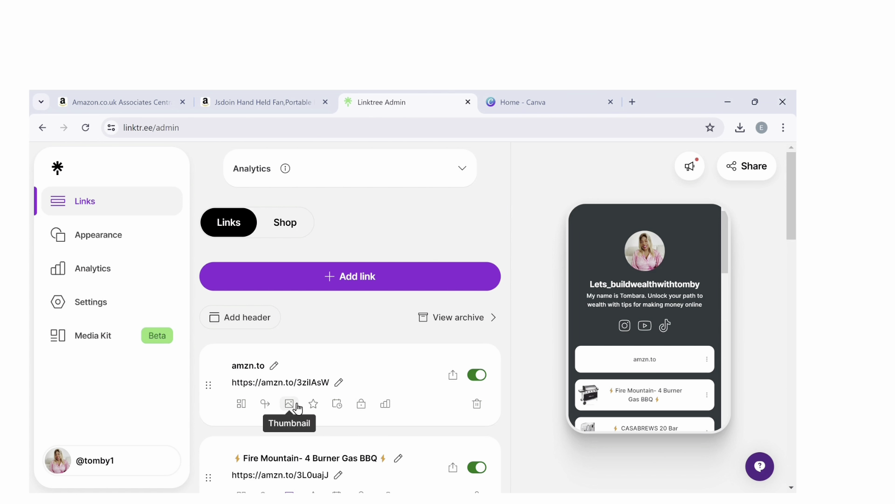
Copy the fan's product title from Amazon and shorten it to "⚡Jsdoin Hand Held Fan⚡" as the new Linktree link's title.
key(ctrl+shift+Tab)
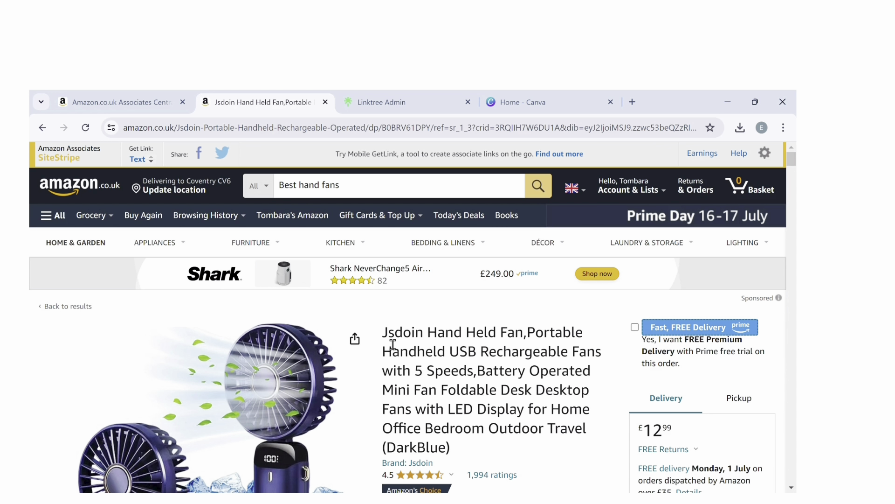
key(ctrl+Tab)
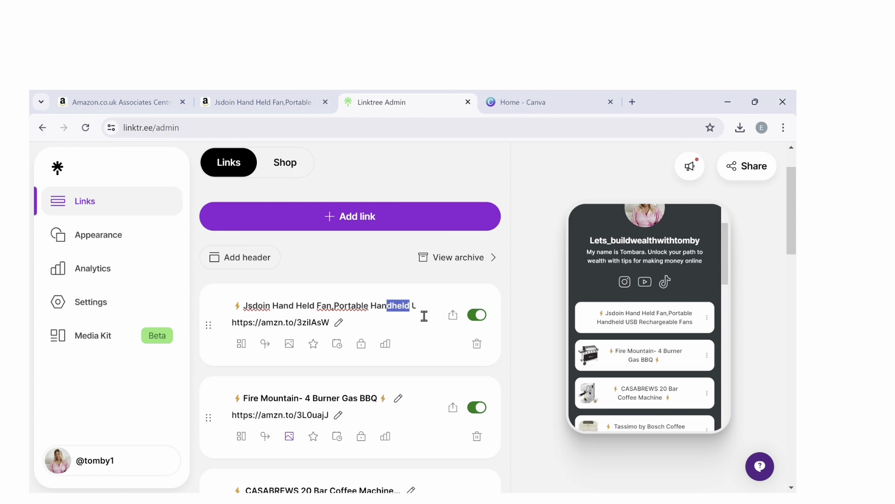
drag(410, 306, 418, 311)
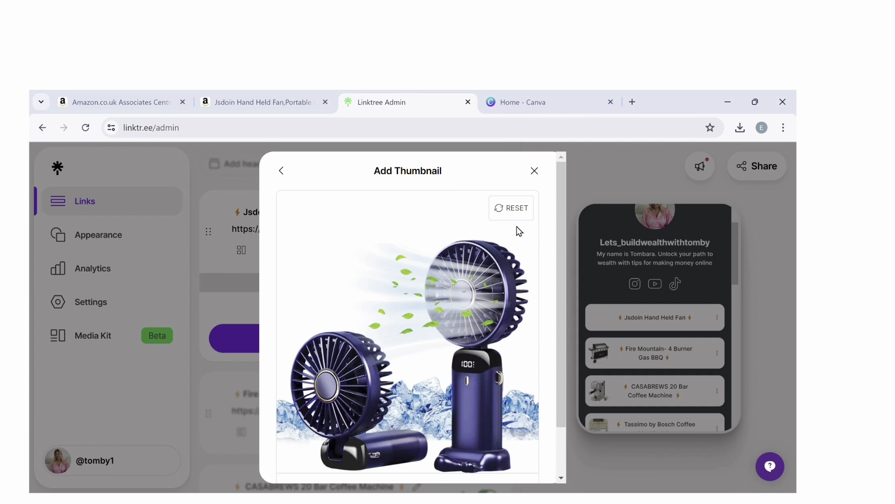
Upload the fan's product image as the thumbnail of the Jsdoin Hand Held Fan link and close the thumbnail settings.
scroll(536, 370, down, 2)
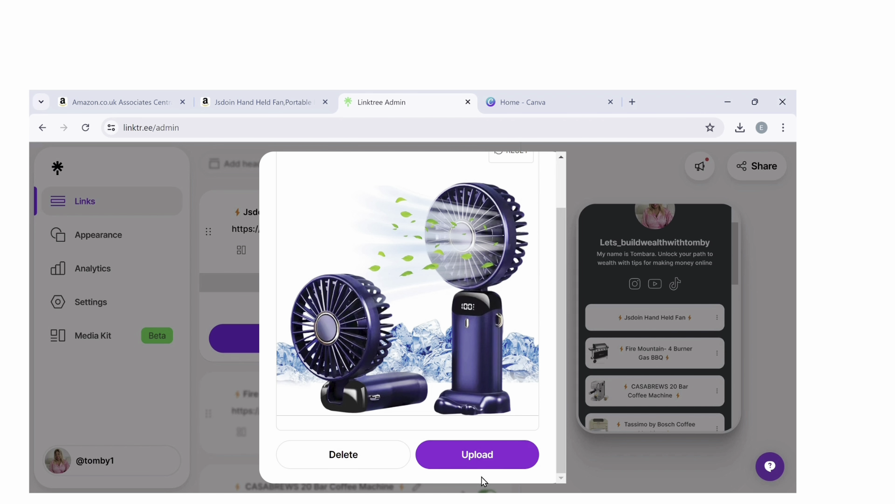
click(485, 455)
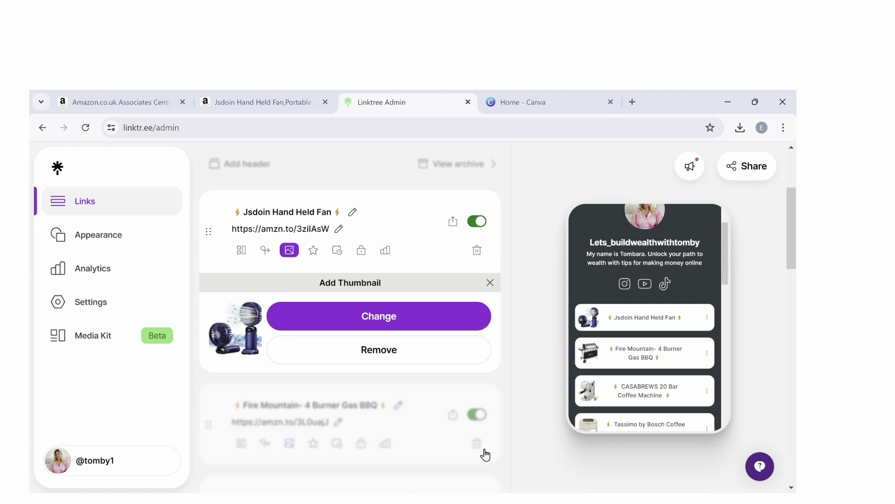
scroll(331, 356, up, 3)
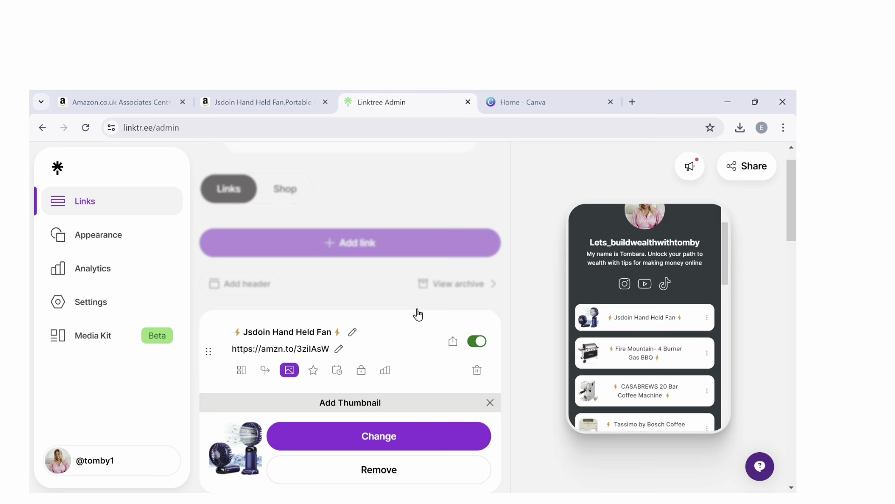
click(535, 273)
Zoom out the Linktree page and copy the profile's share URL.
key(ctrl+minus)
key(ctrl+minus)
click(765, 161)
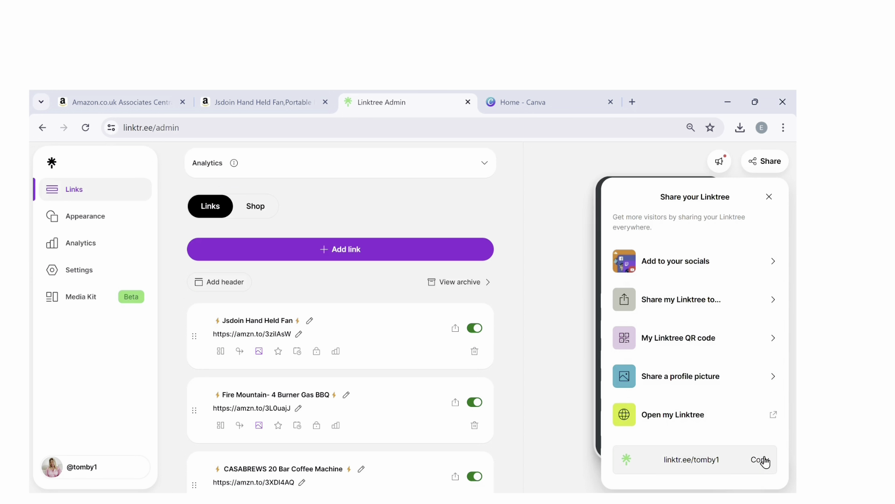
click(764, 460)
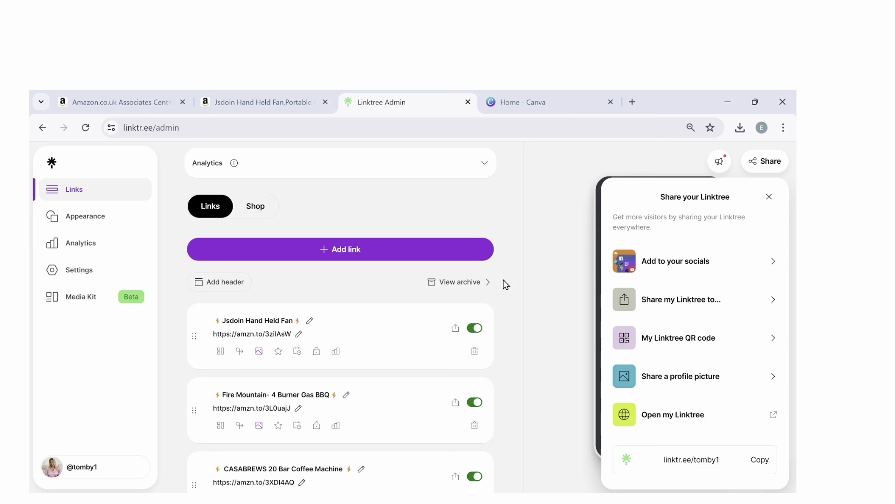
Switch to Canva and search the templates for "pinterest pin".
click(537, 109)
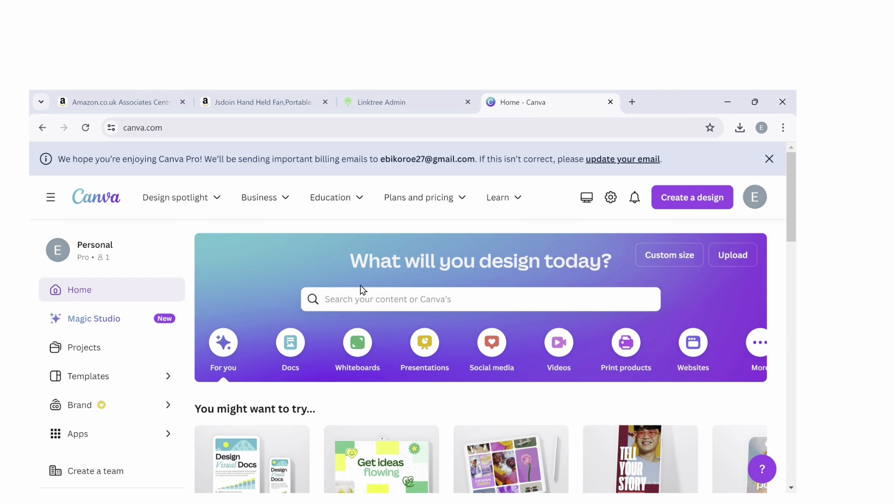
click(404, 308)
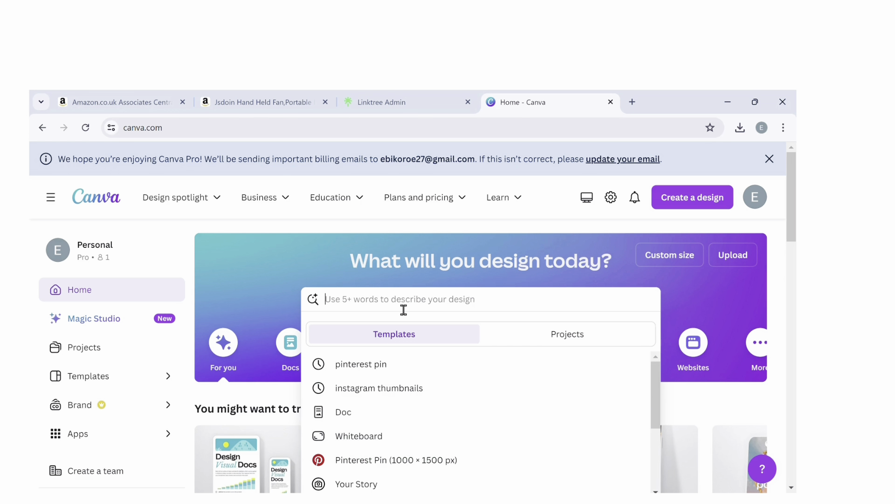
click(361, 364)
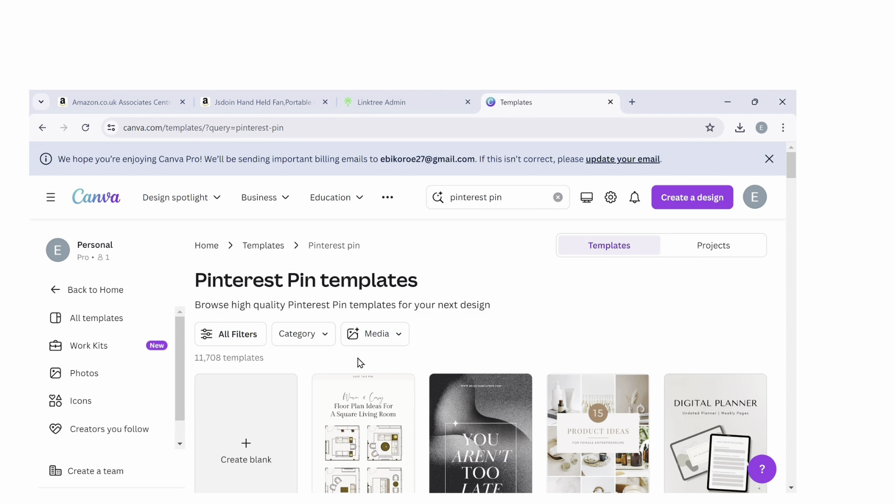
Browse the Pinterest Pin templates and create a blank pin design instead.
scroll(469, 290, down, 3)
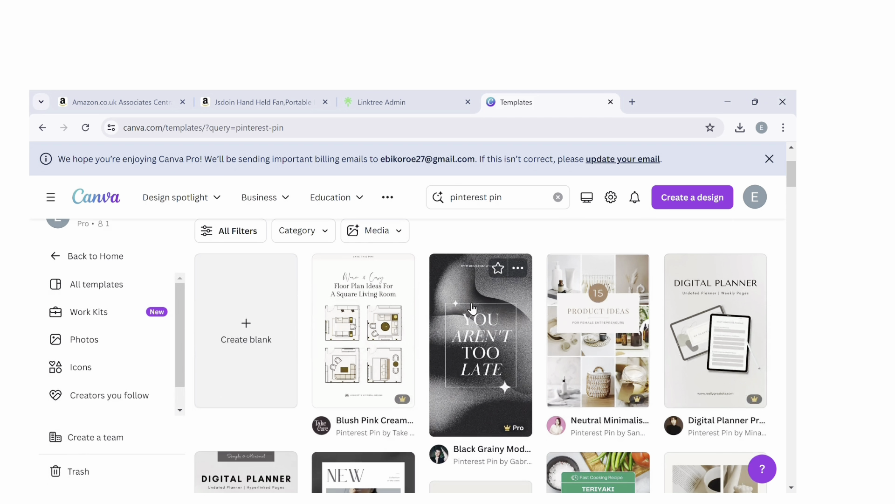
scroll(473, 308, down, 2)
scroll(472, 308, down, 3)
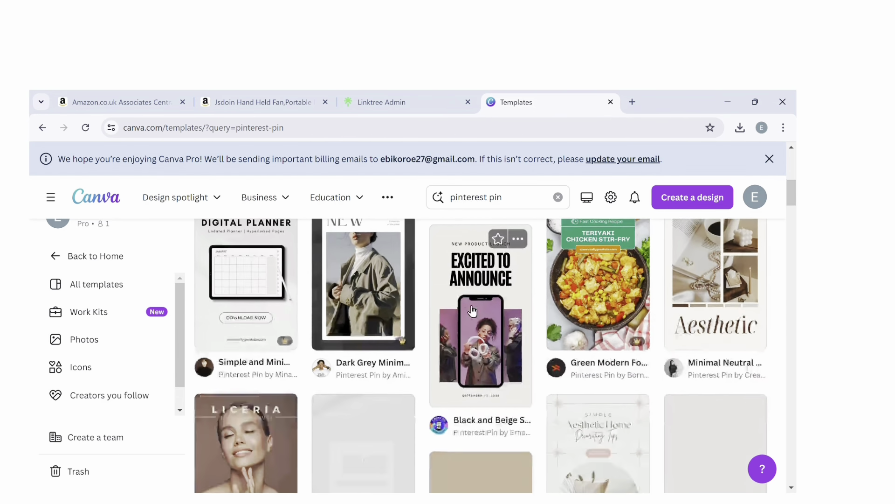
scroll(472, 309, up, 4)
scroll(472, 308, up, 1)
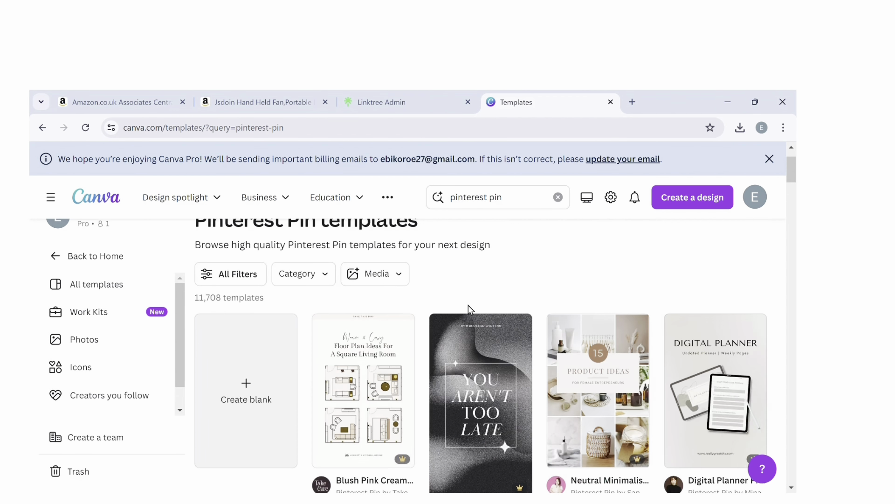
click(244, 376)
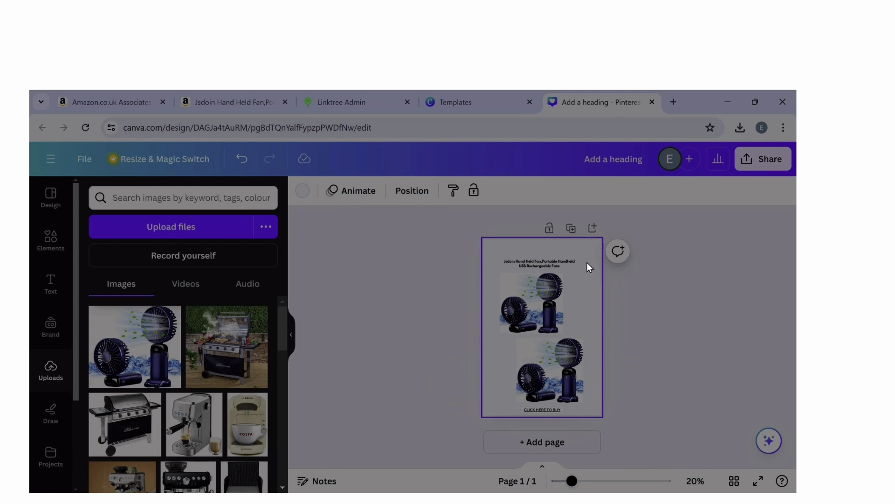
click(571, 263)
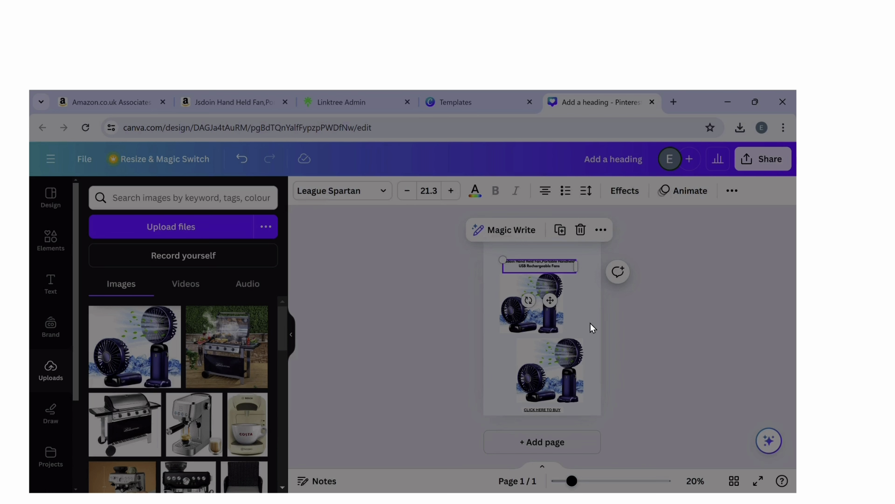
click(633, 336)
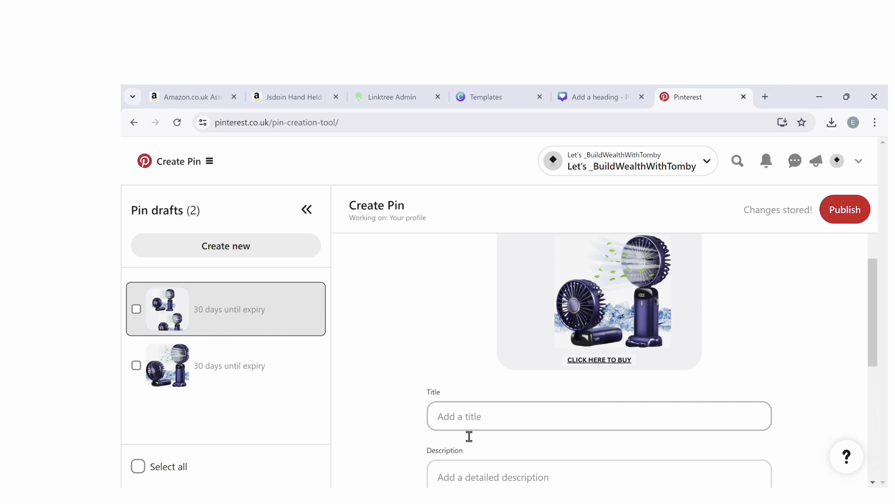
Review the fan pin draft's title, description, link, board, tagged topics and scheduling fields in Pinterest's pin creation form.
scroll(538, 434, down, 2)
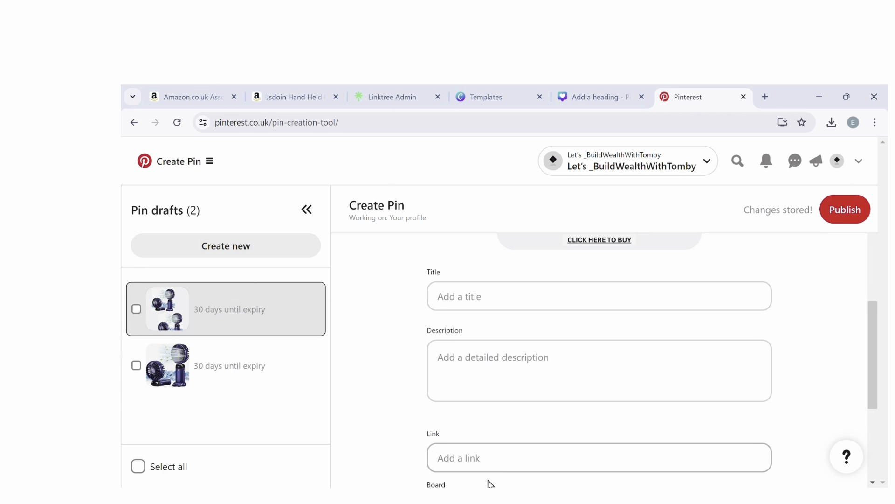
scroll(475, 462, down, 1)
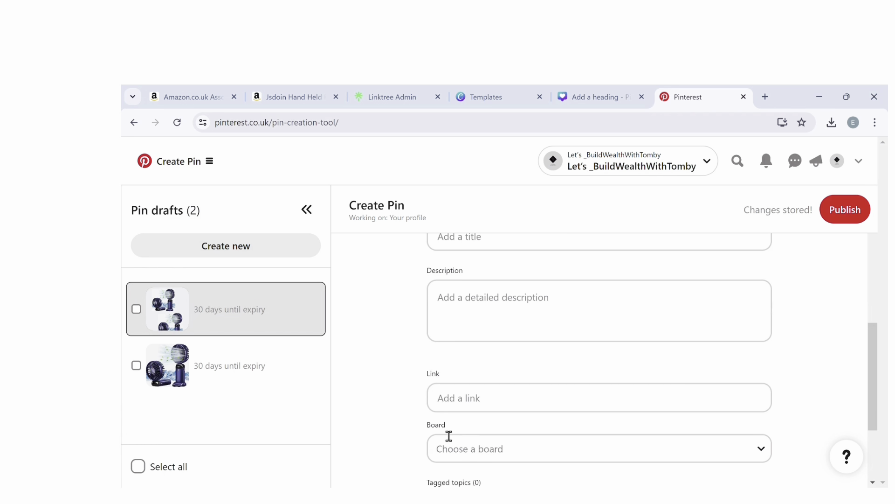
scroll(489, 420, down, 1)
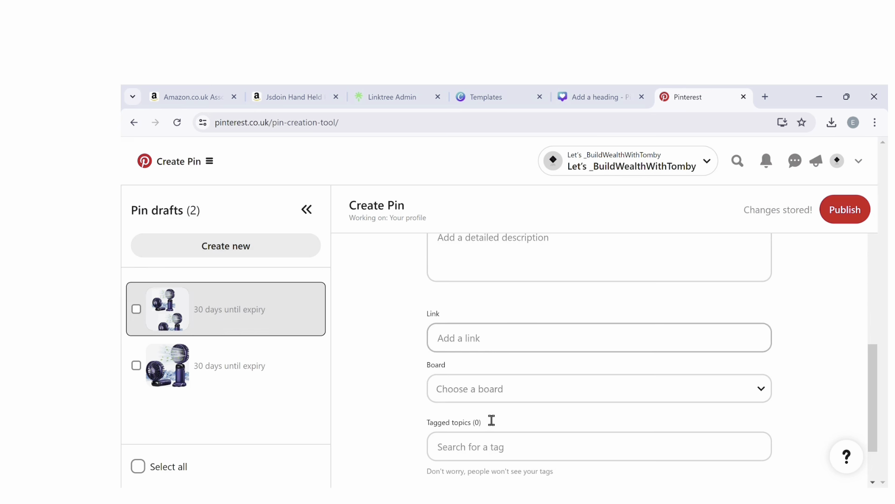
scroll(458, 418, down, 1)
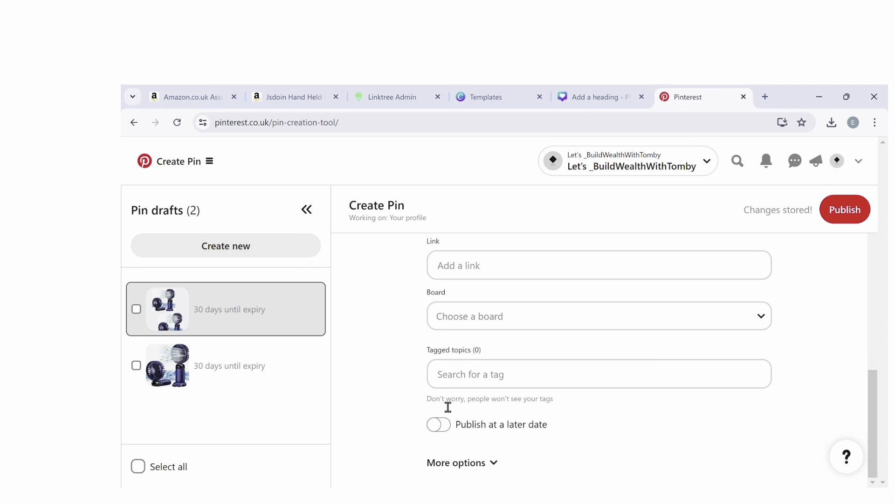